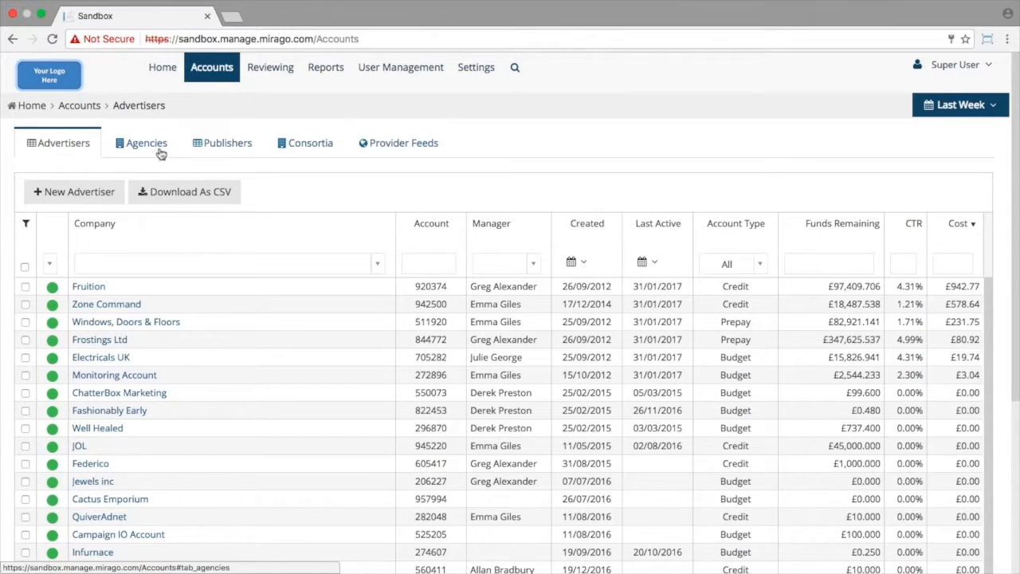
Step: Open the provider feeds list, go through the three stages of the provider feed setup form for M3 Provider Feed, and cancel it
click(399, 148)
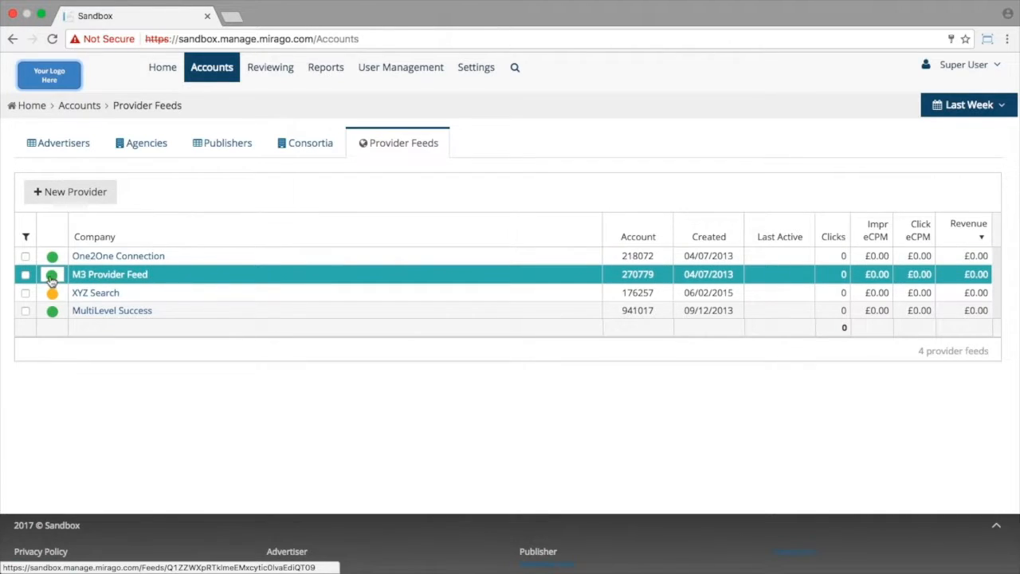
click(25, 275)
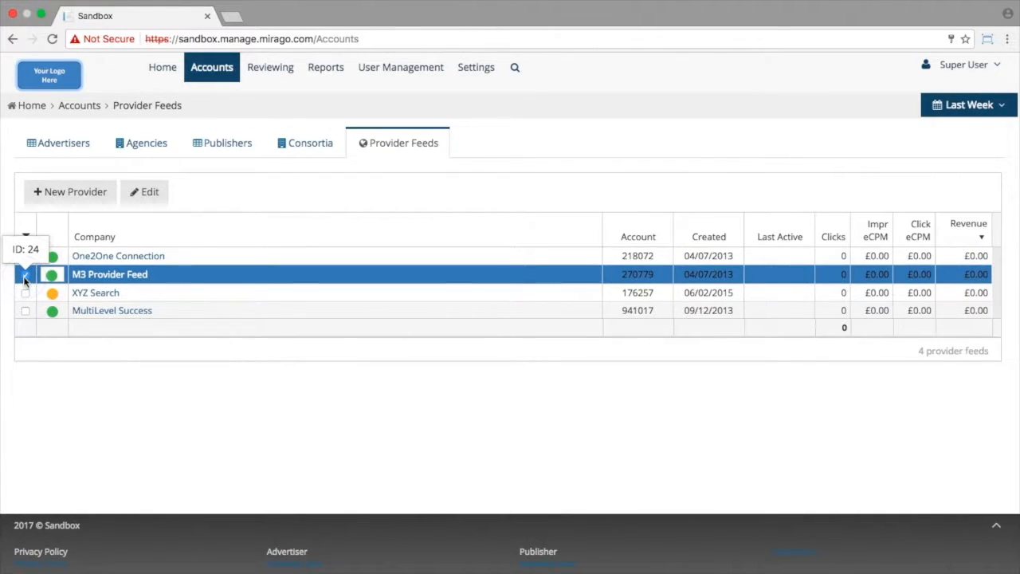
click(146, 193)
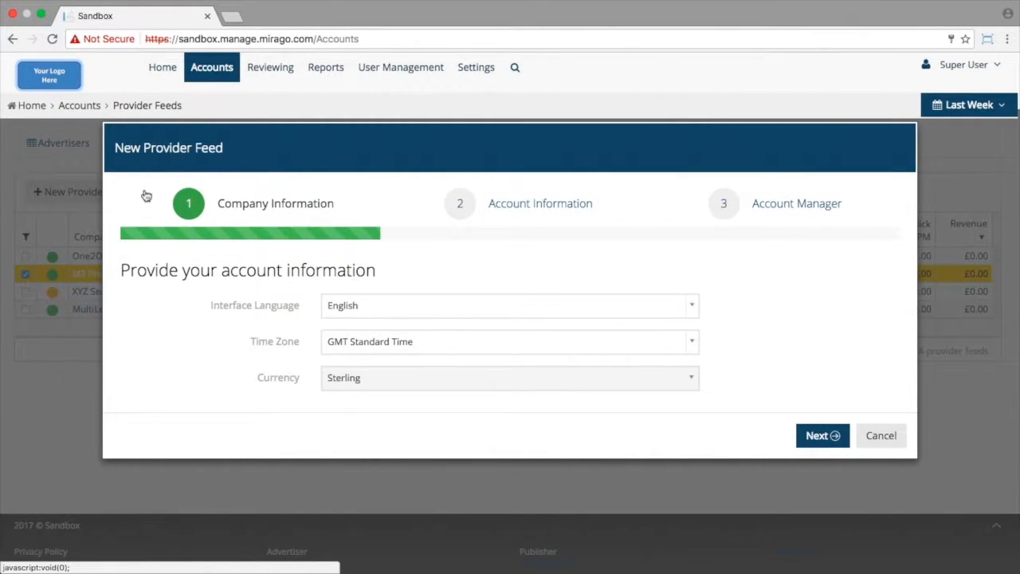
click(203, 205)
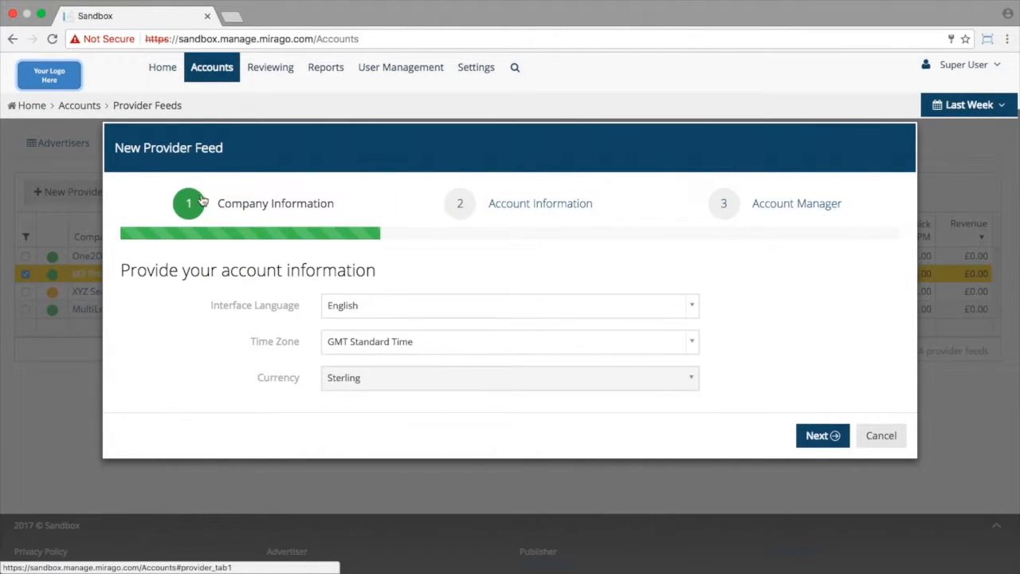
click(818, 438)
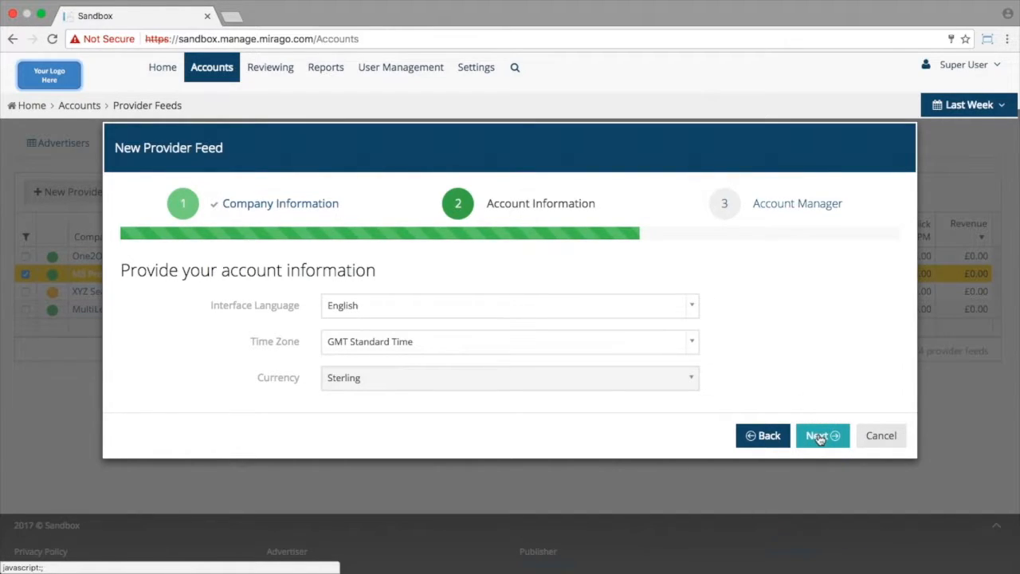
click(820, 438)
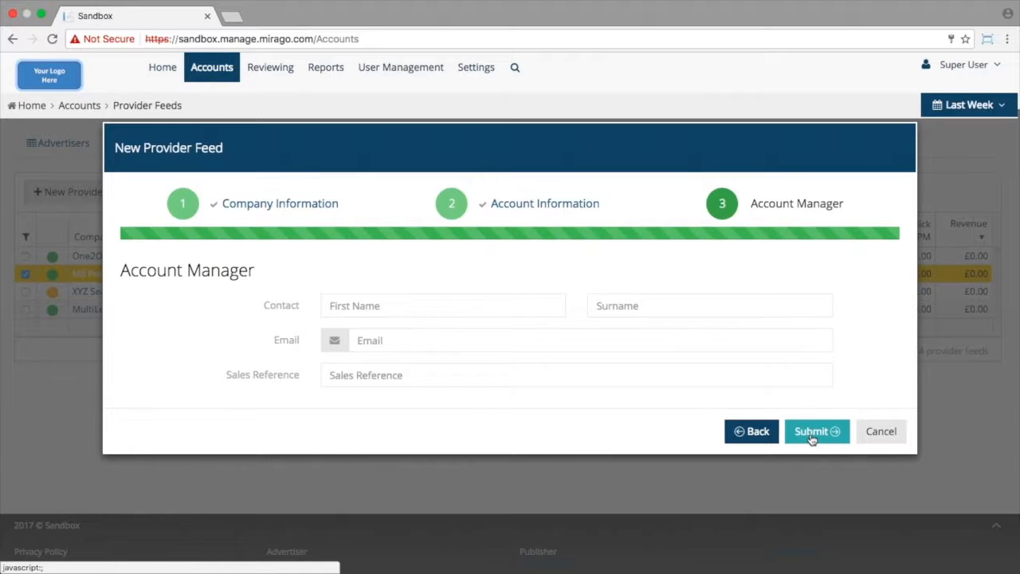
click(880, 437)
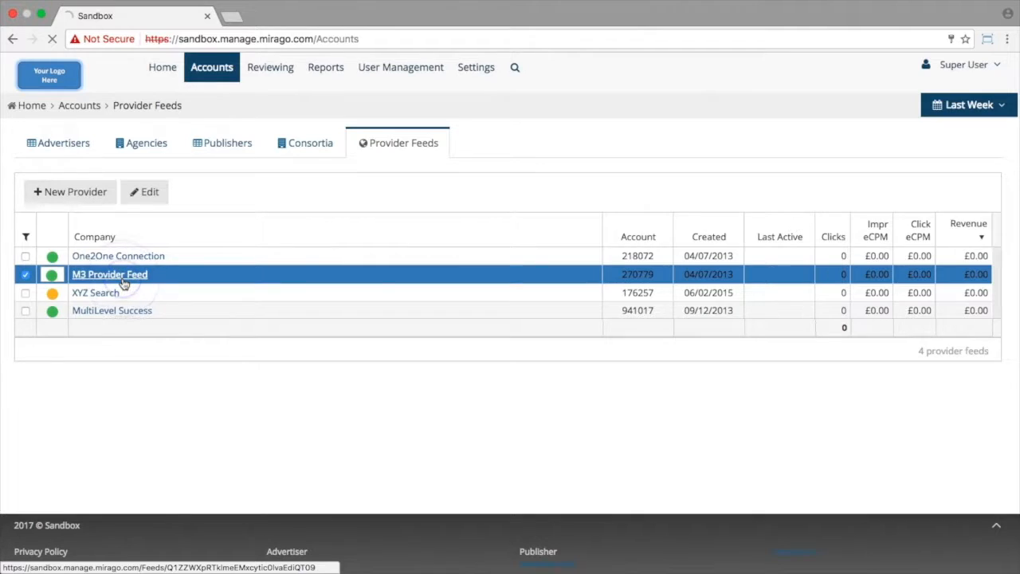
Step: Open the M3 Provider Feed account and review its account details and company information
click(123, 277)
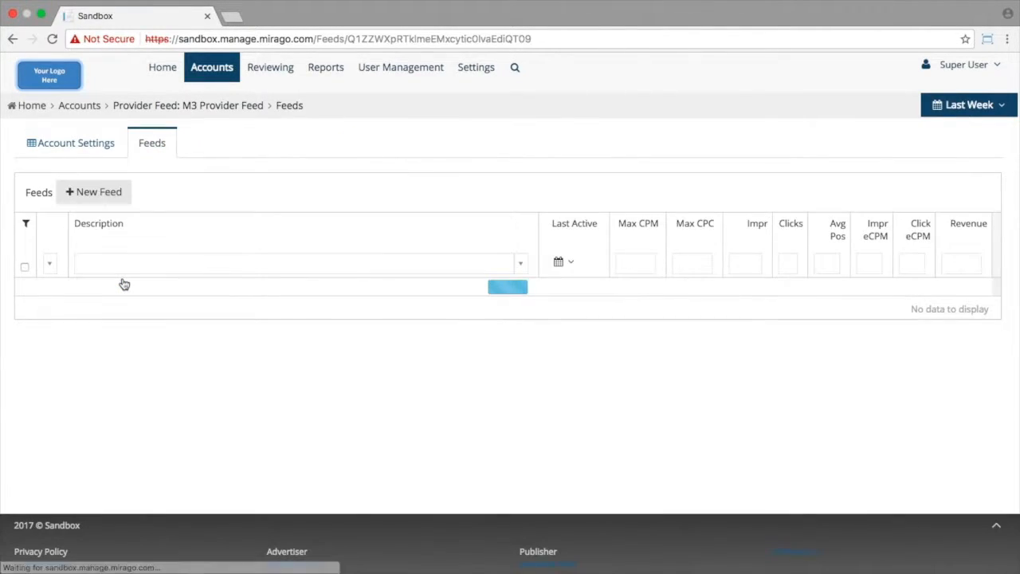
click(122, 274)
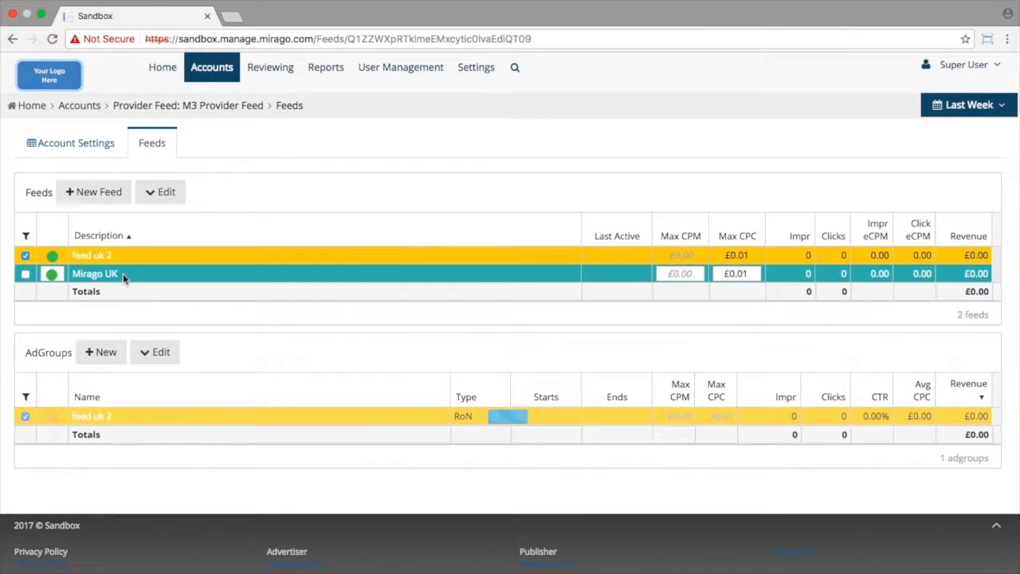
click(94, 142)
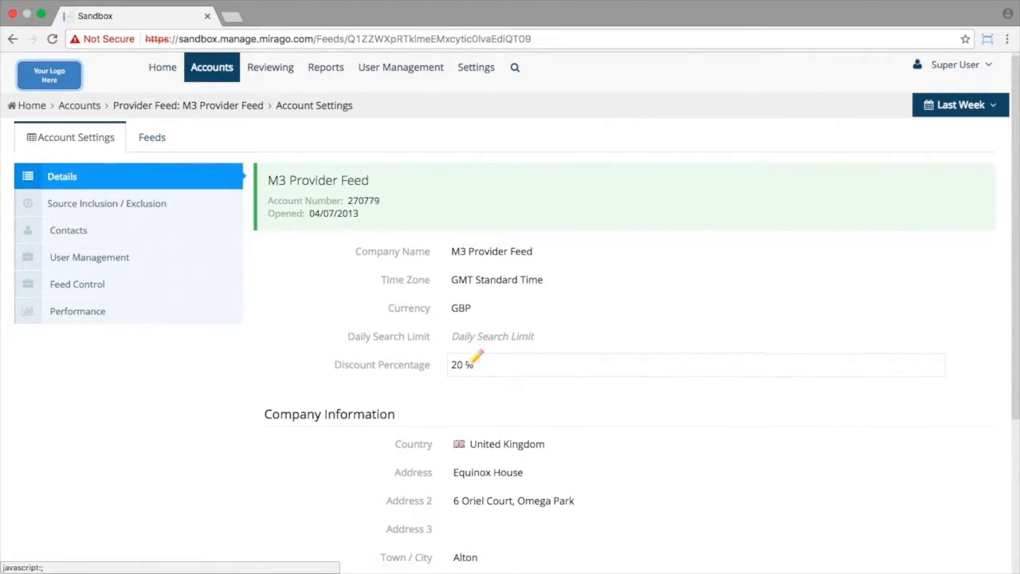
scroll(476, 357, down, 5)
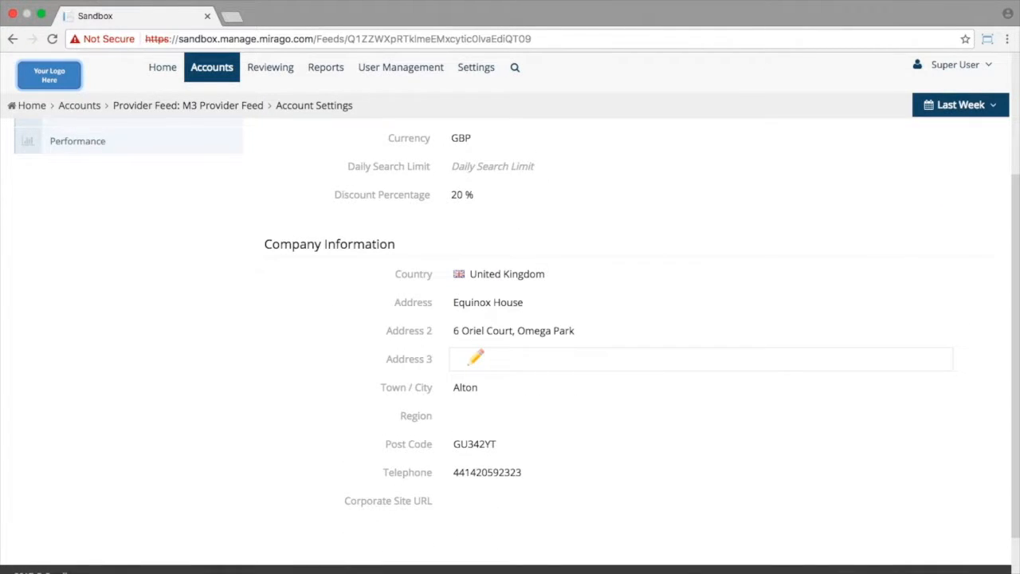
scroll(476, 357, down, 1)
scroll(472, 362, up, 5)
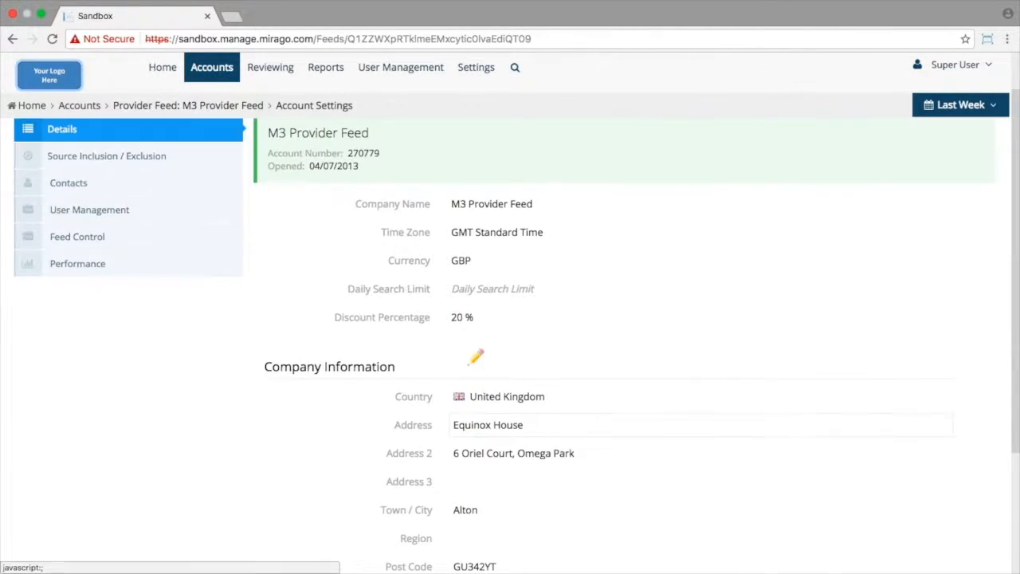
Step: In the source inclusion/exclusion settings, start a new exclusion for the publisher Ad Vantage and cancel it without submitting
click(146, 164)
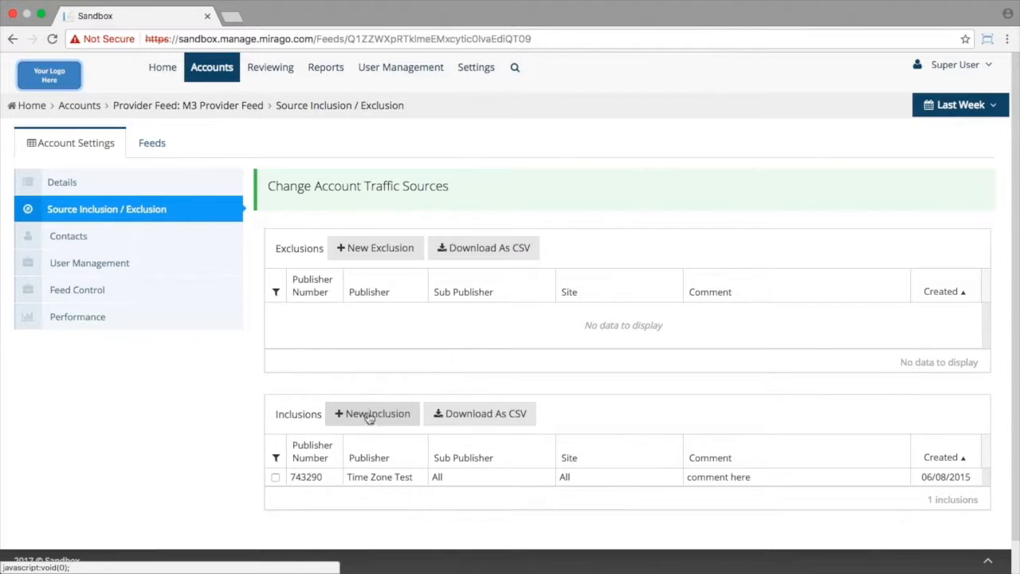
click(362, 249)
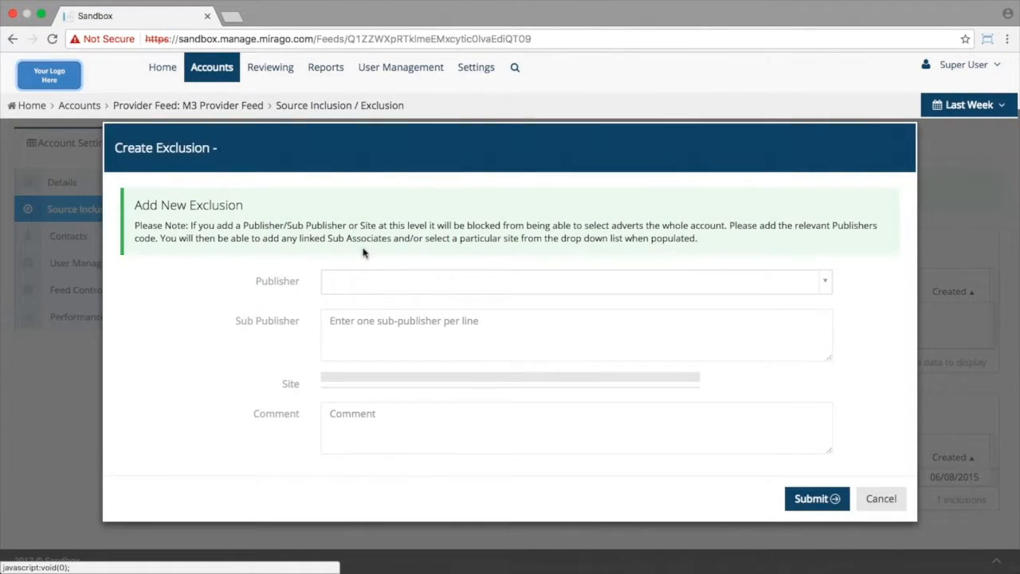
click(355, 279)
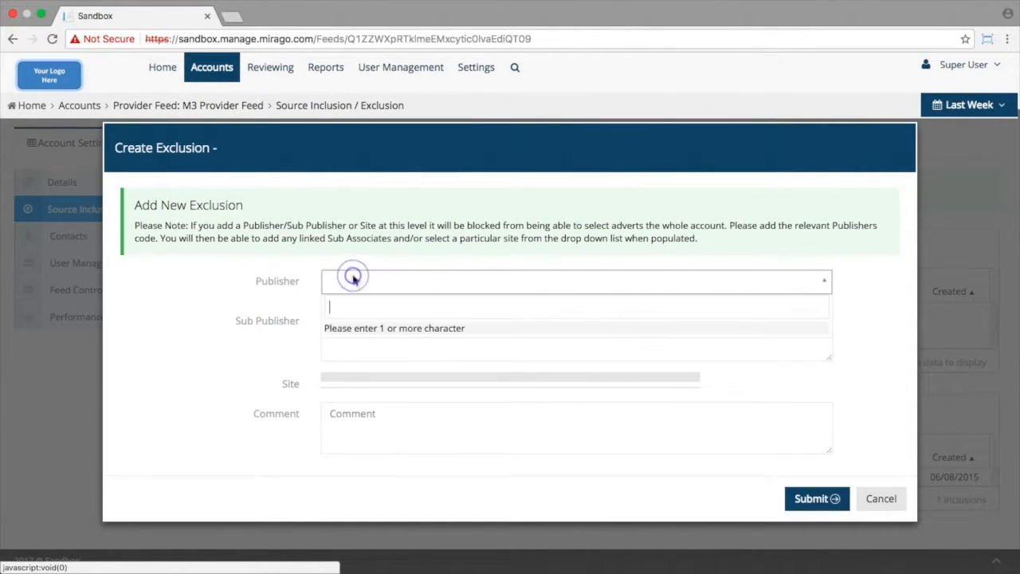
text(ad)
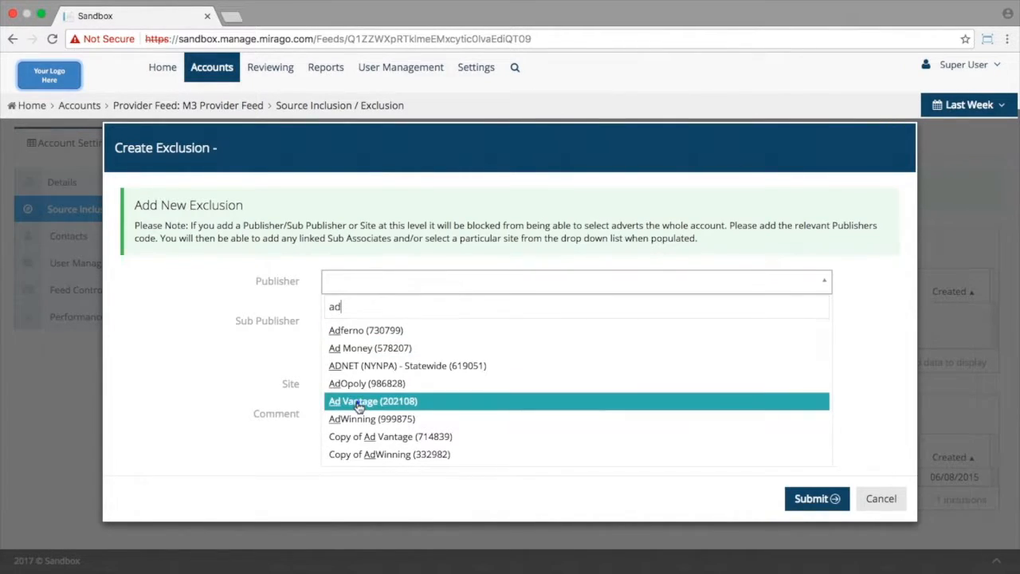
click(359, 403)
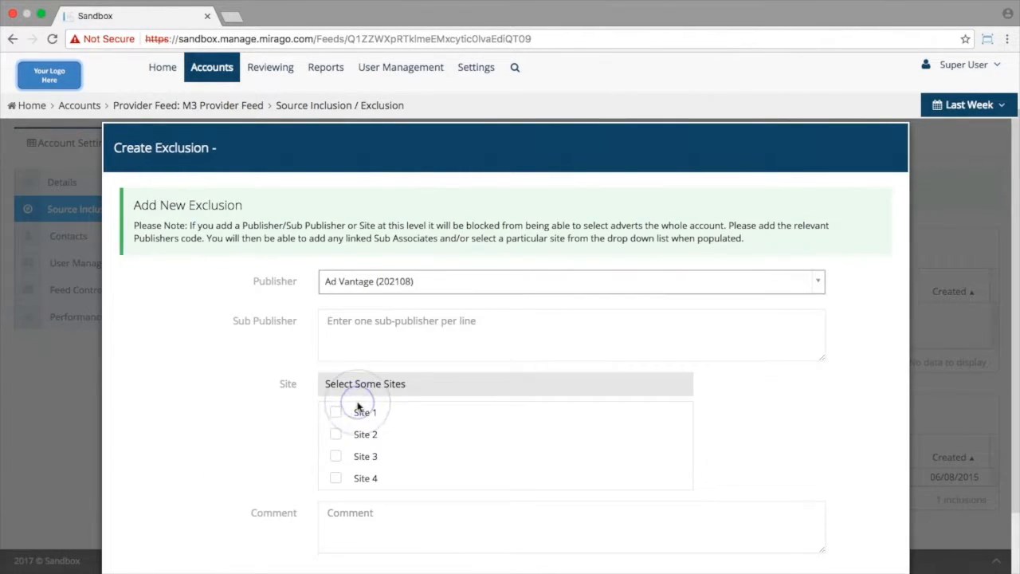
click(357, 329)
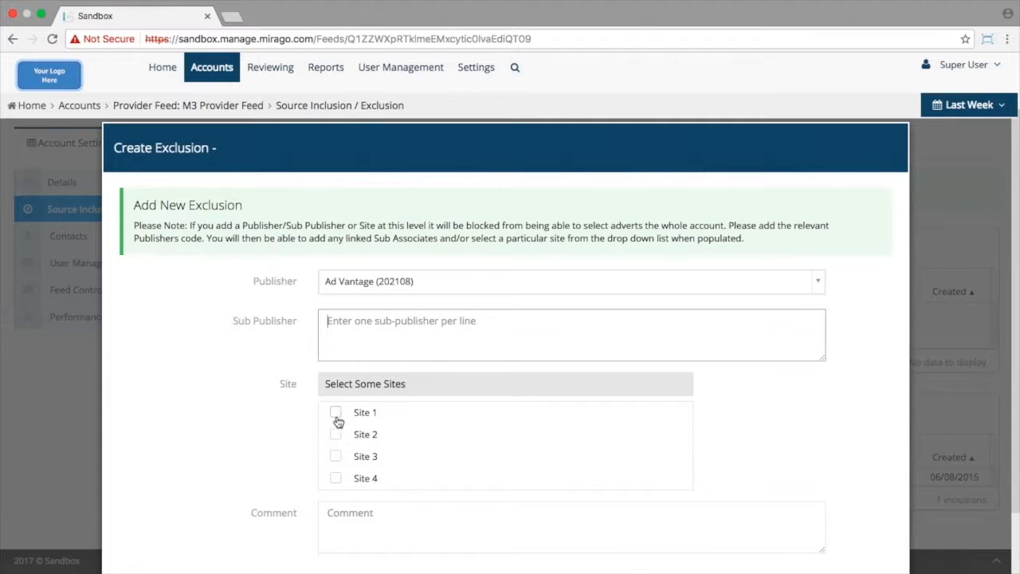
click(333, 512)
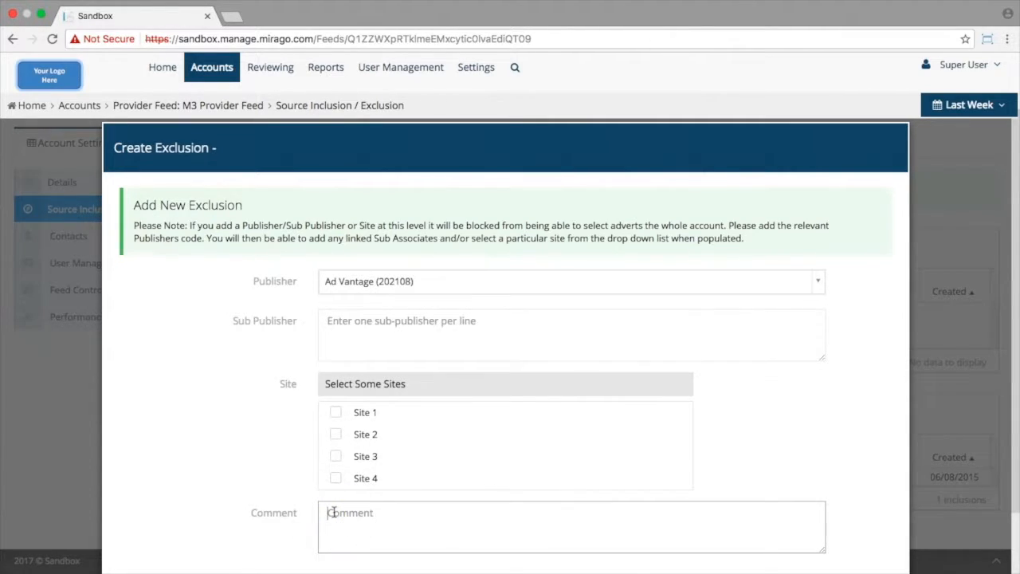
scroll(333, 512, down, 3)
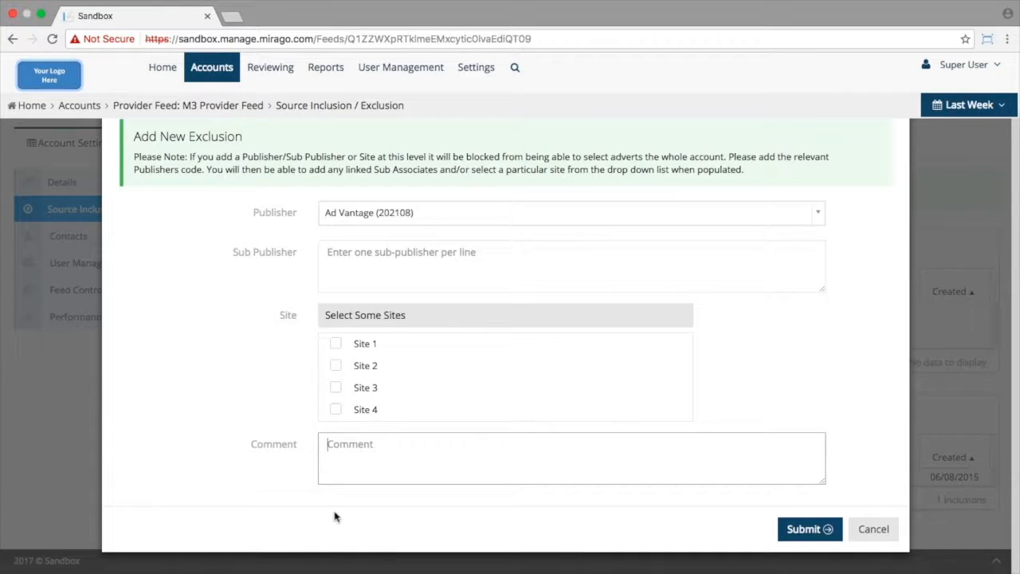
click(861, 526)
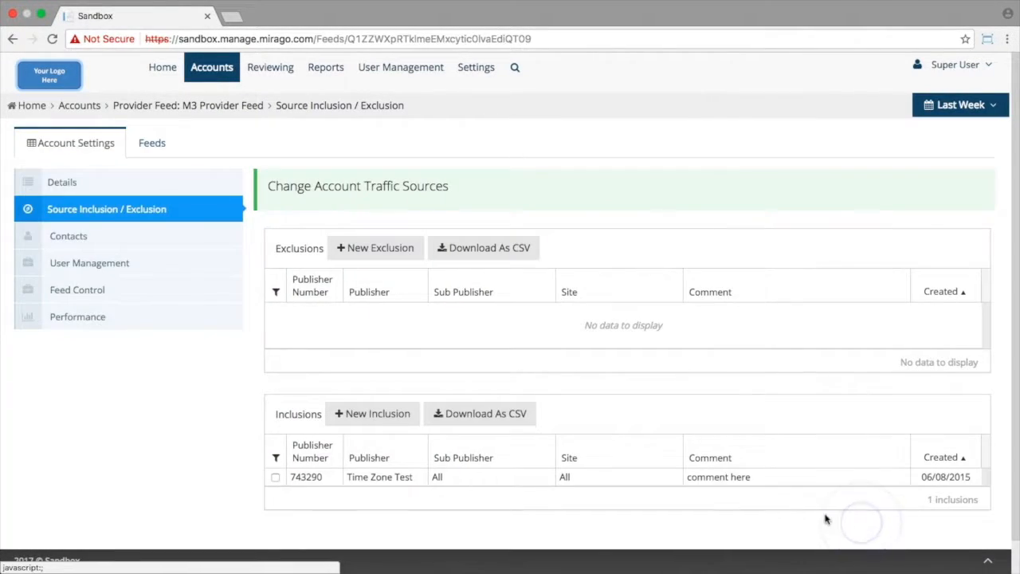
Step: View the provider feed's contacts, user management and feed control settings
click(69, 236)
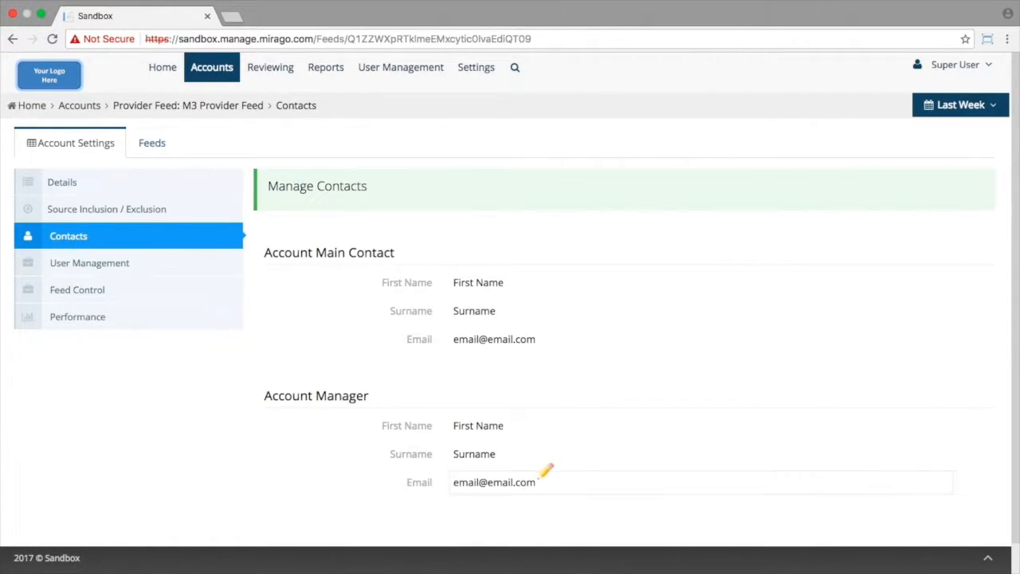
click(171, 270)
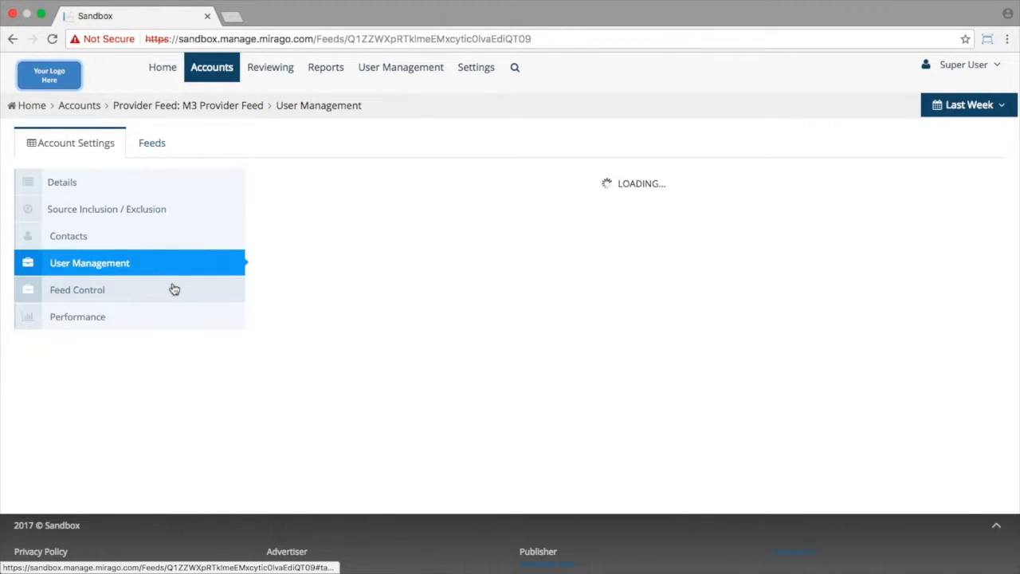
click(174, 289)
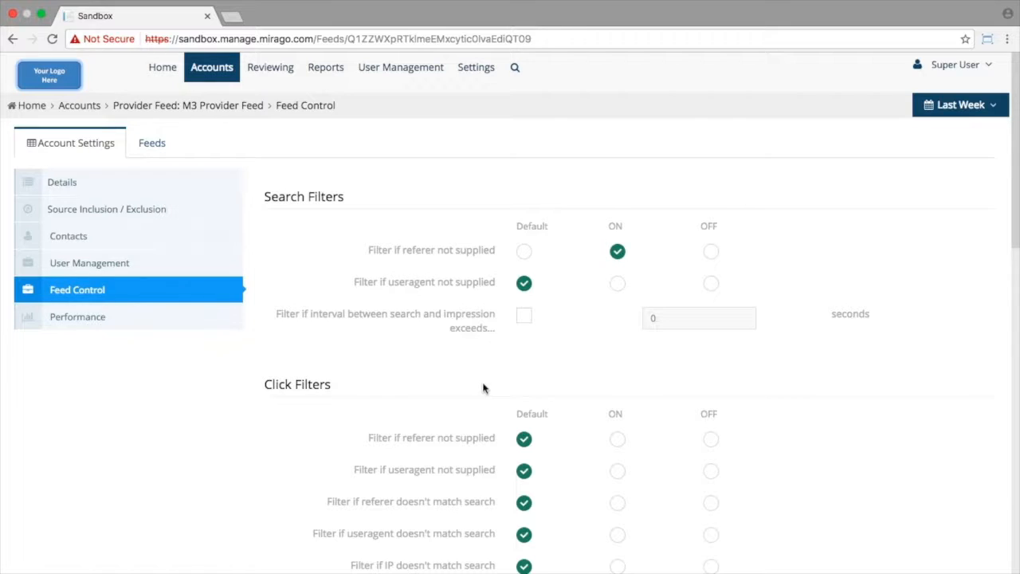
Step: Start a new feed control customisation for the associate Ad Vantage, look through its search, click and jsAds filters, and cancel it
scroll(483, 388, down, 12)
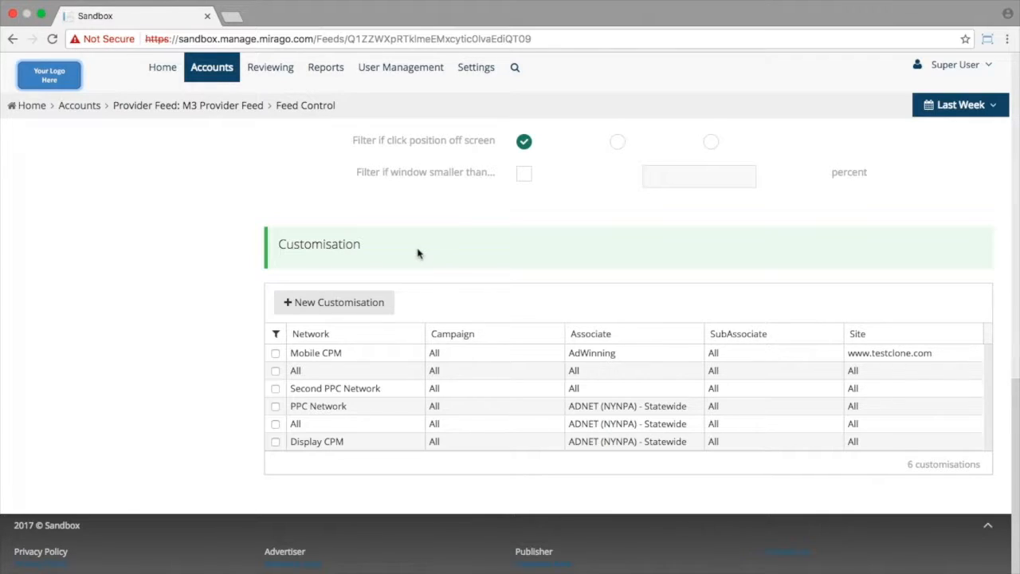
click(372, 302)
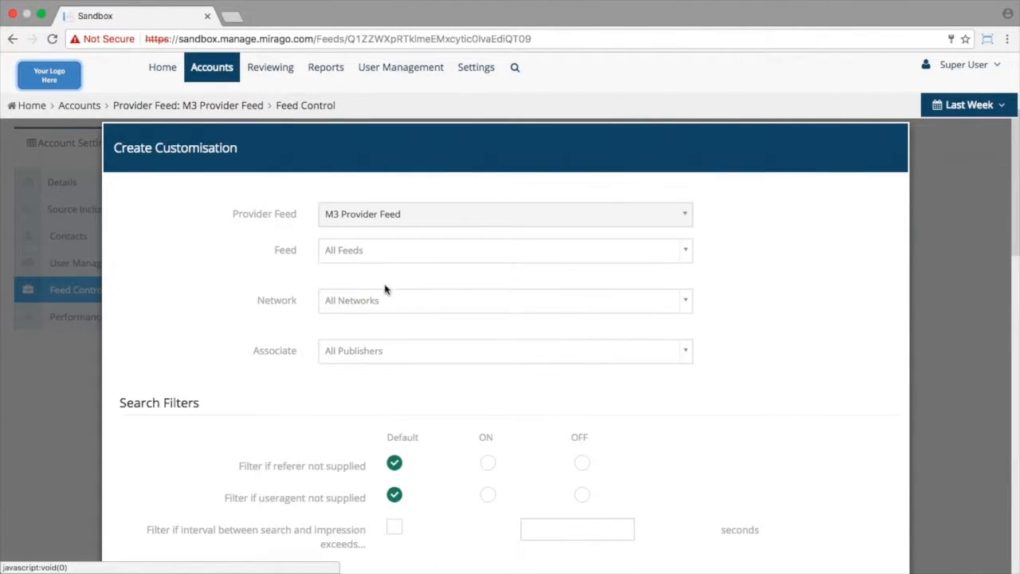
click(382, 354)
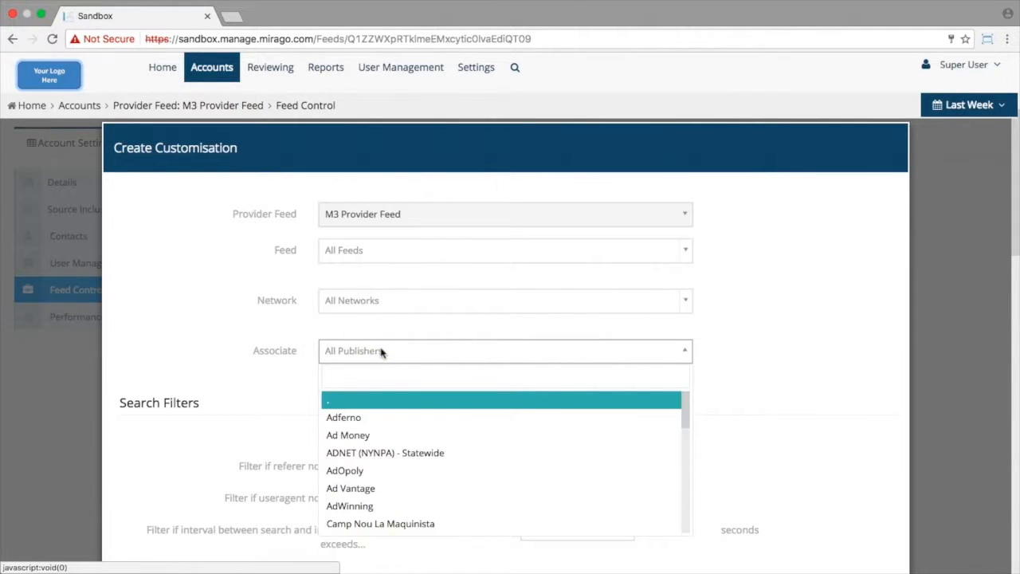
click(372, 487)
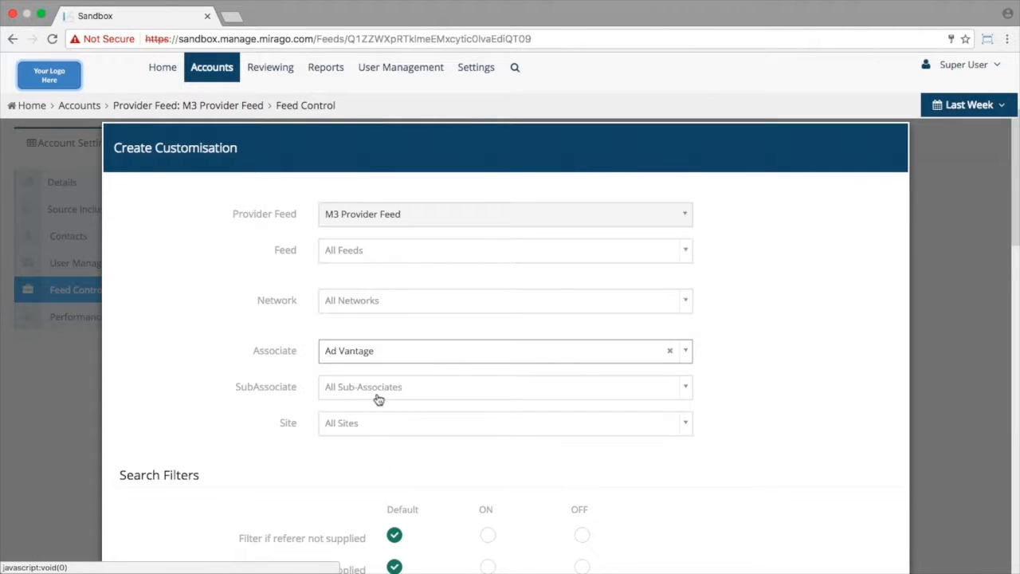
scroll(379, 432, down, 5)
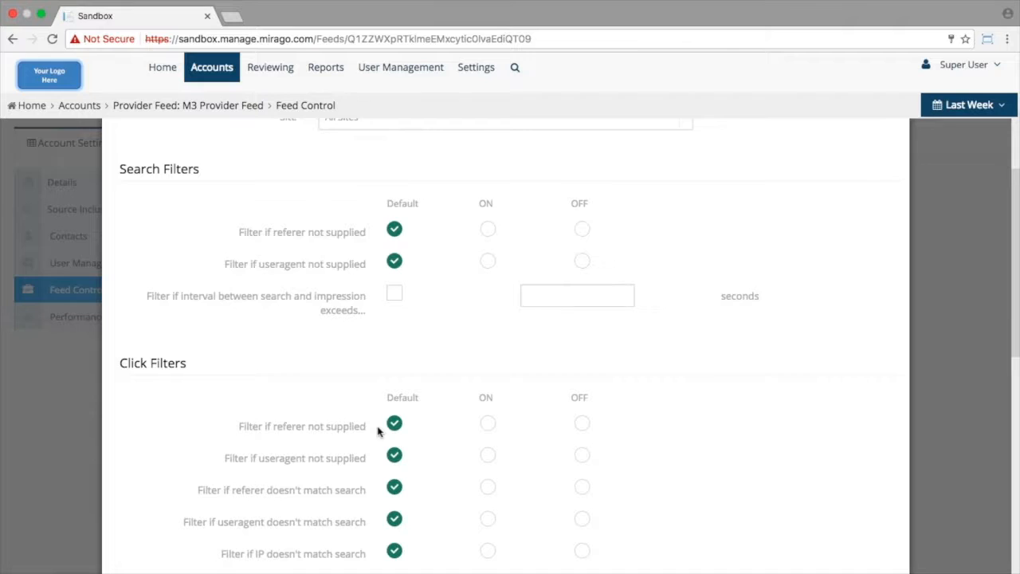
scroll(379, 431, down, 10)
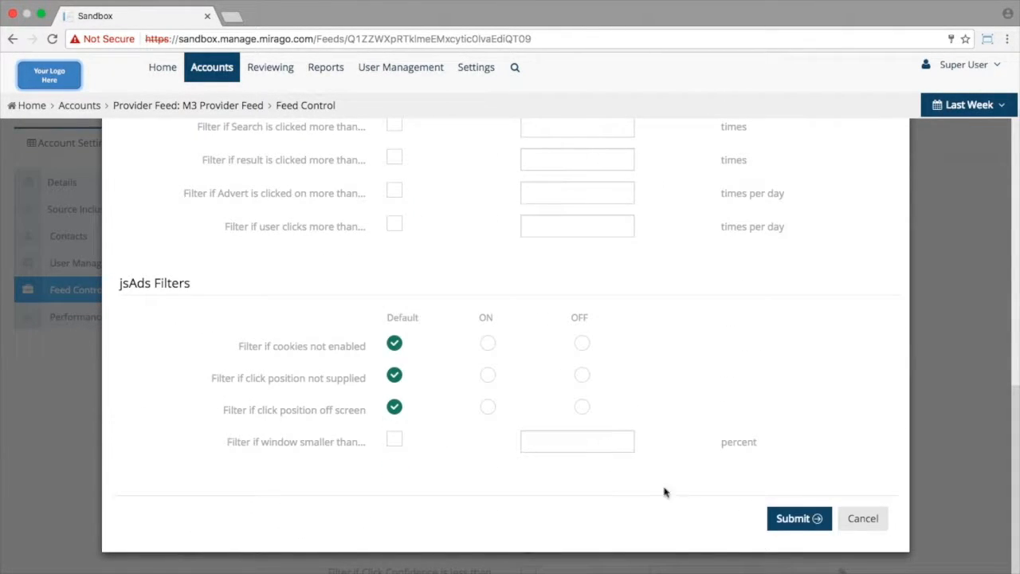
click(863, 519)
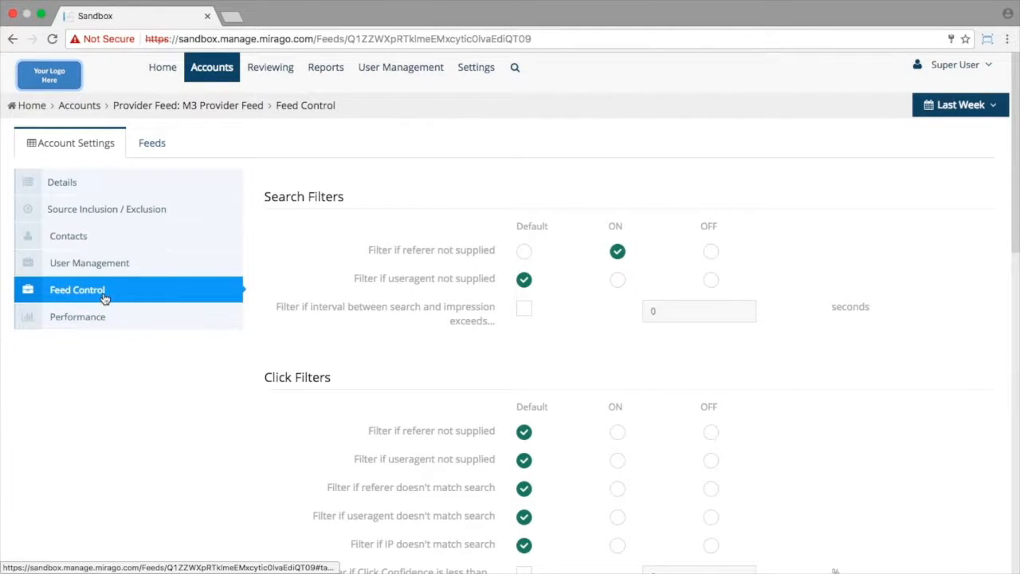
Step: Open the Mobile CPM customisation for AdWinning in edit mode, review its filter settings, and deselect it
scroll(439, 354, down, 15)
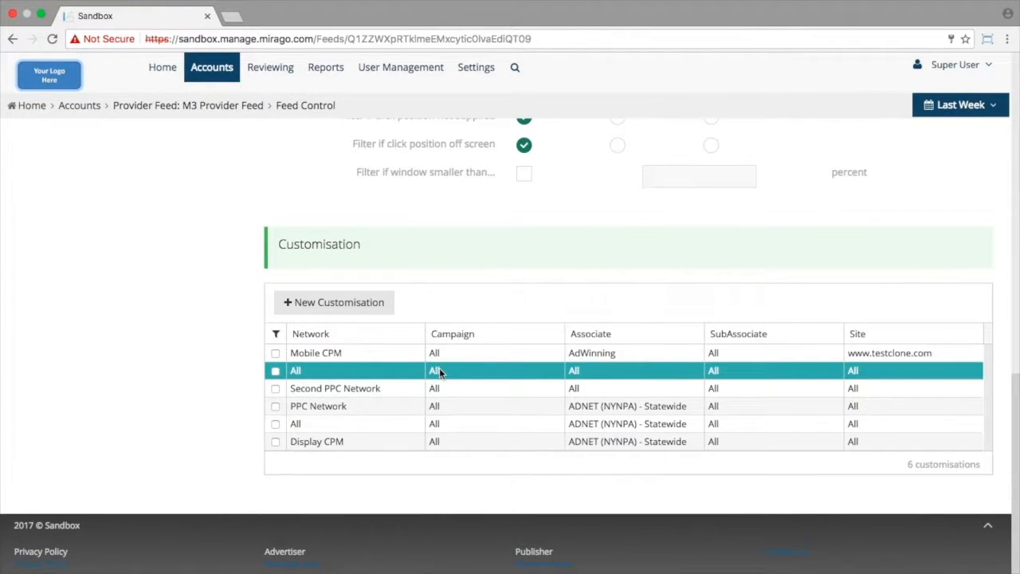
click(275, 353)
click(421, 302)
scroll(399, 358, down, 5)
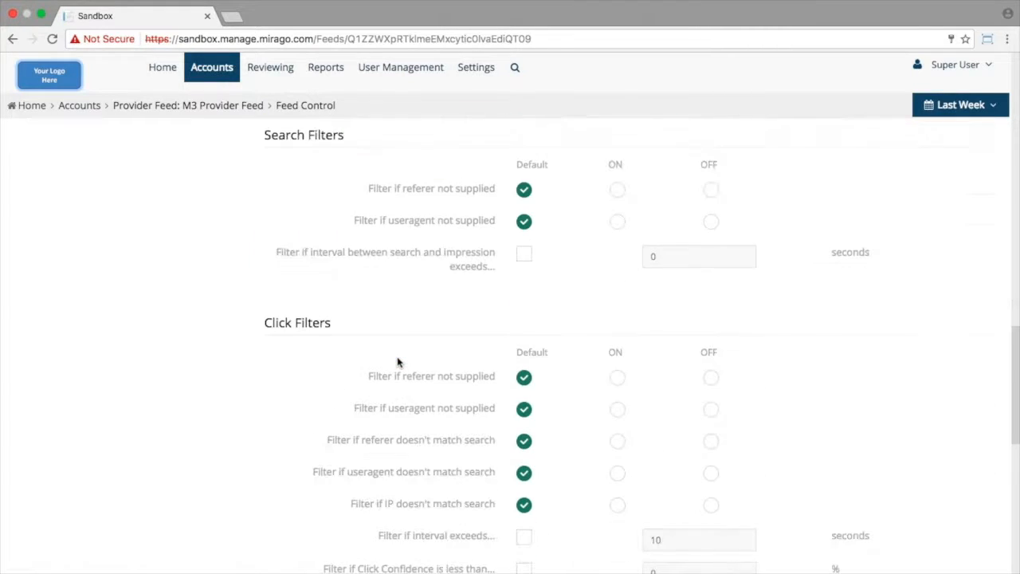
scroll(399, 361, down, 5)
scroll(398, 361, up, 10)
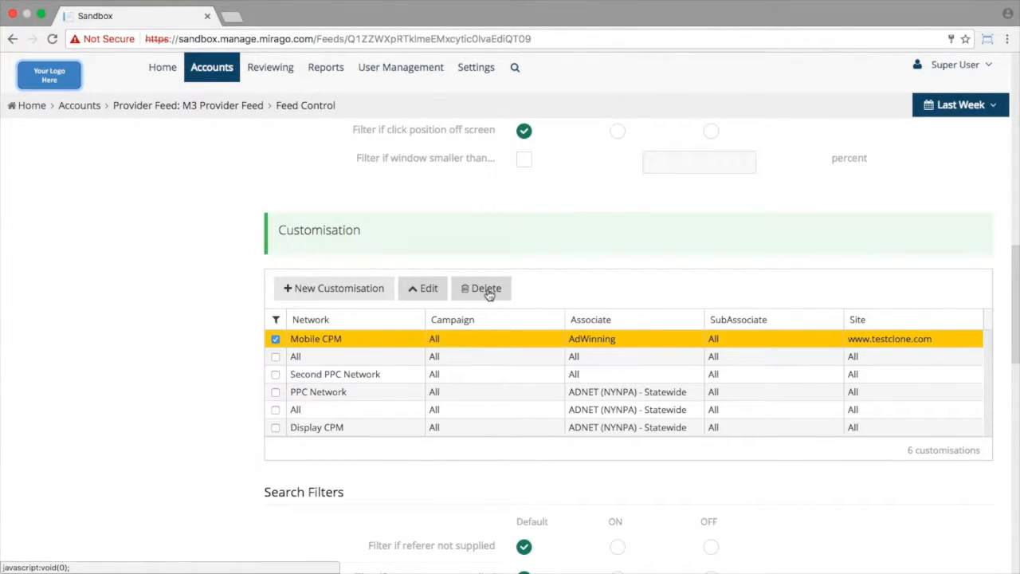
click(276, 340)
scroll(277, 343, up, 10)
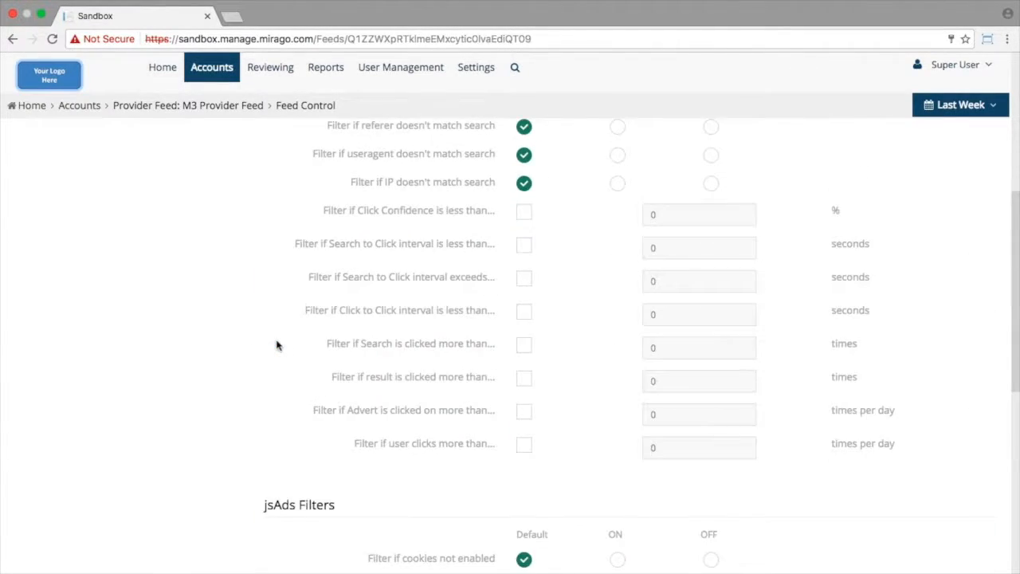
Step: View the provider feed's performance statistics and open the date range choices
click(80, 318)
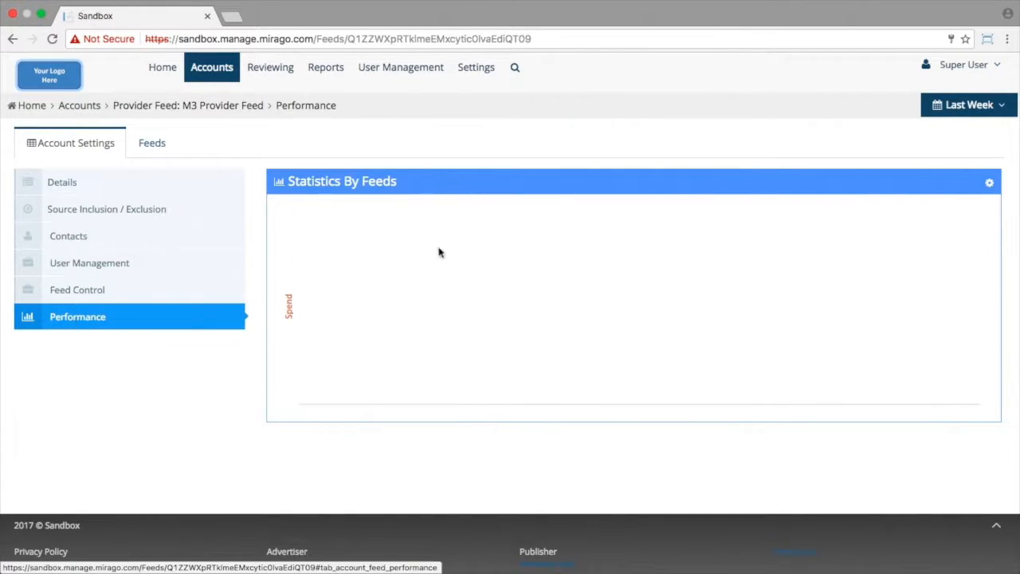
click(982, 107)
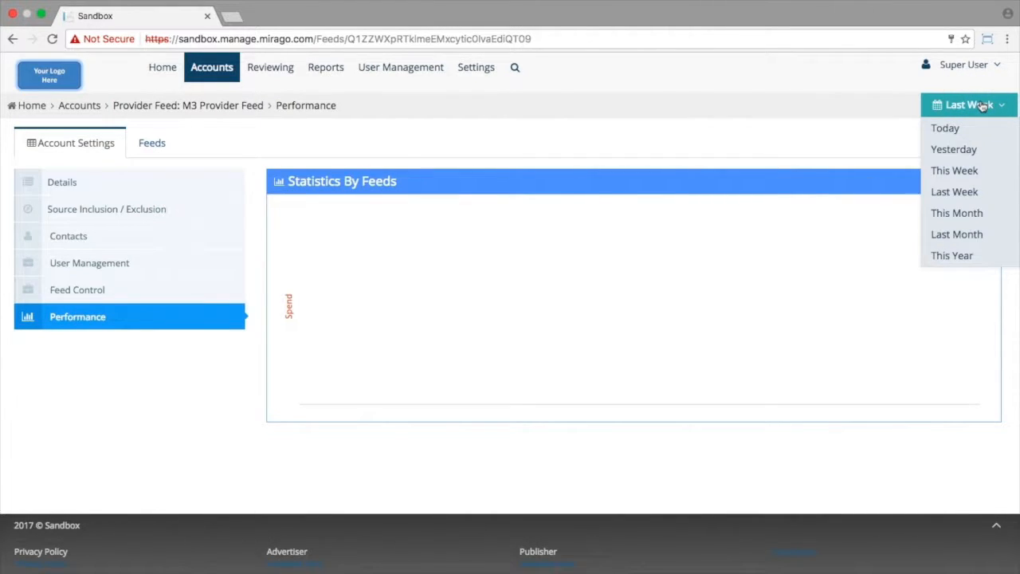